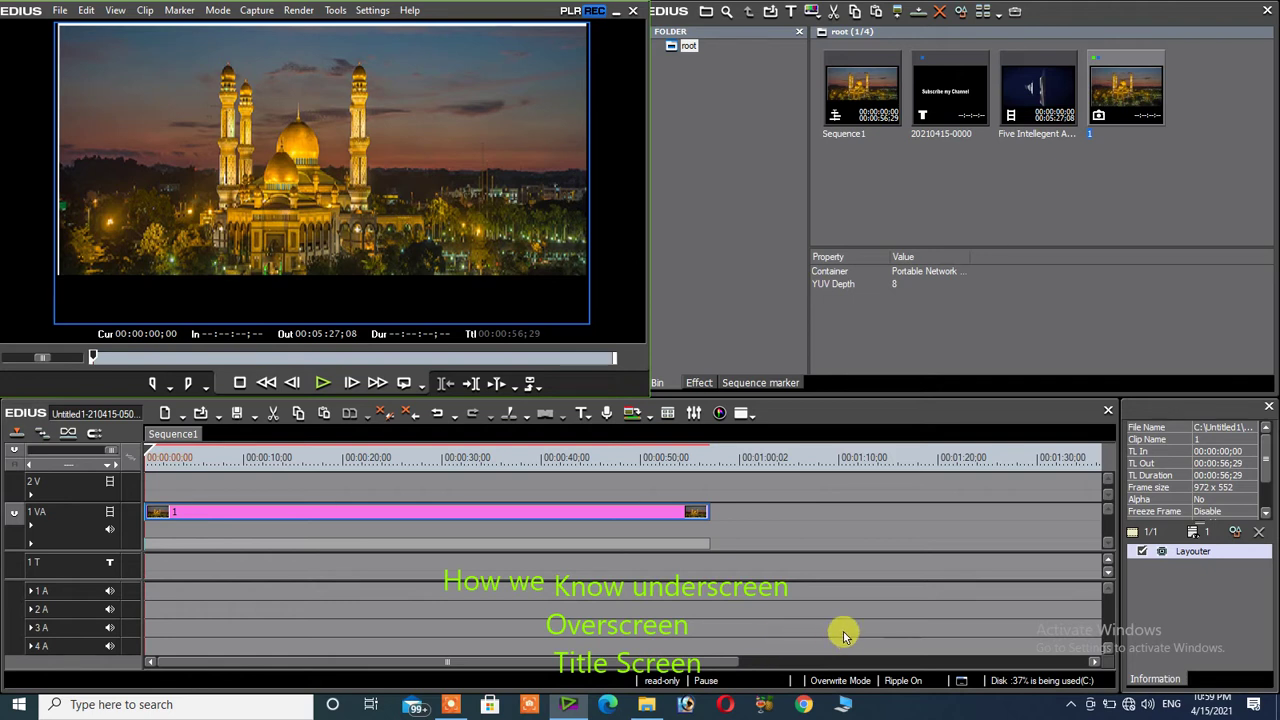
Open the Layouter settings of clip 1, choose Underscan as the position reference and confirm
{"action": "double_click", "coordinate": [1197, 552]}
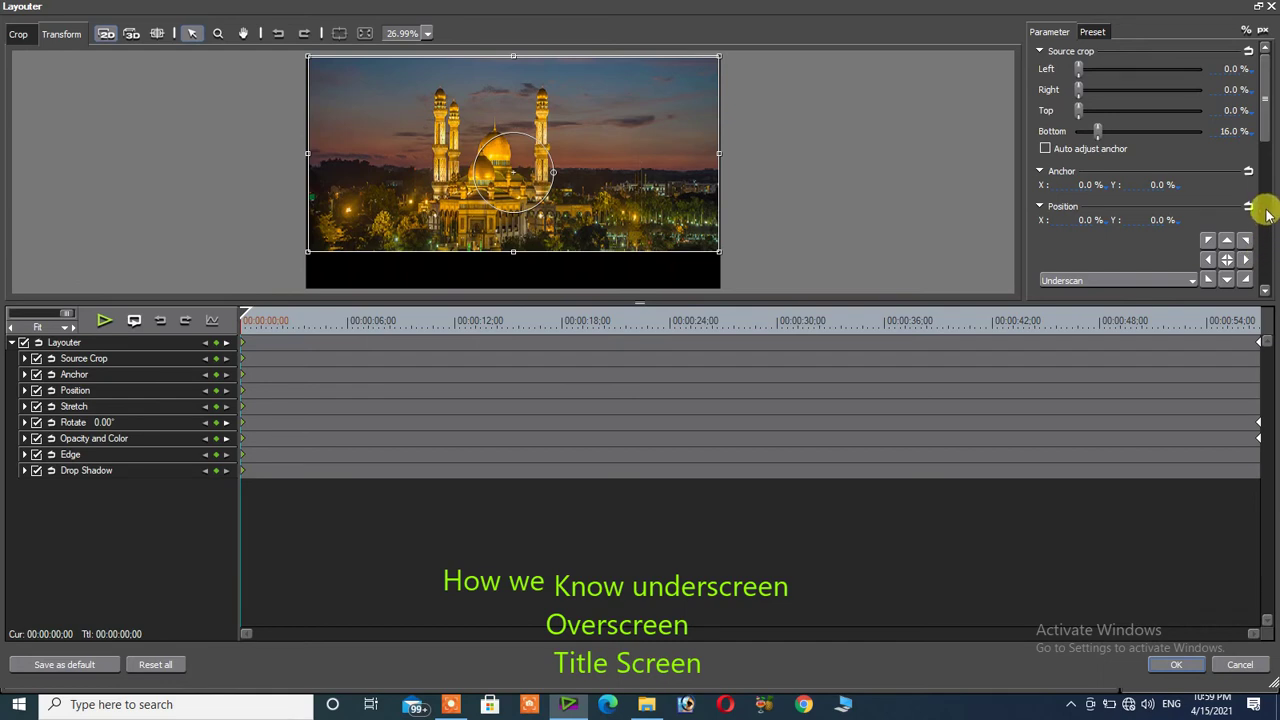
{"action": "left_click_drag", "start_coordinate": [1268, 126], "coordinate": [1268, 168]}
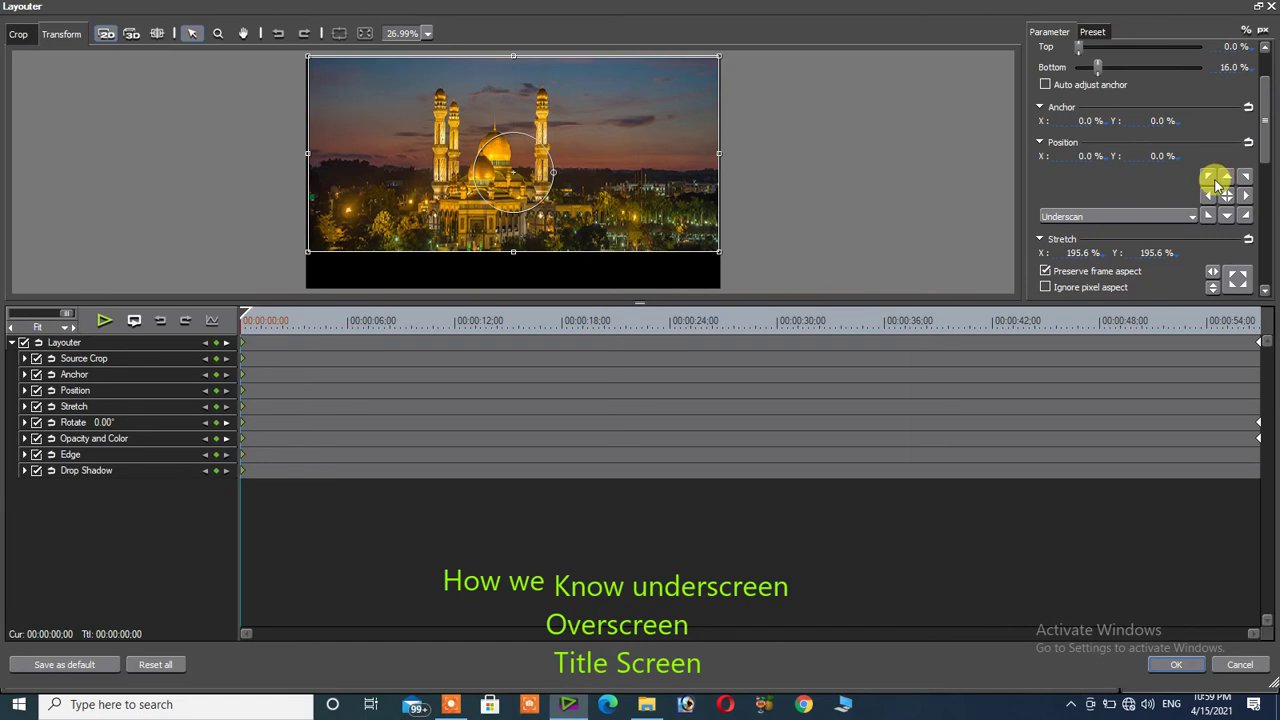
{"action": "left_click", "coordinate": [1193, 217]}
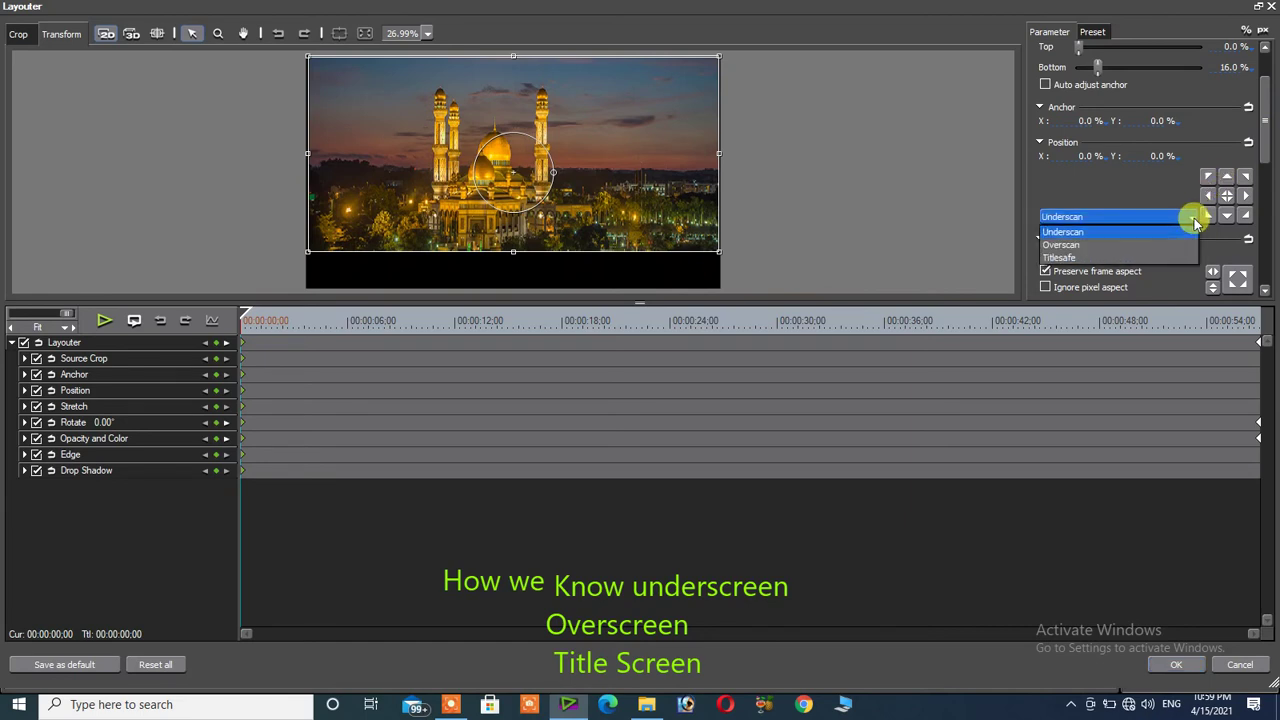
{"action": "left_click", "coordinate": [1113, 232]}
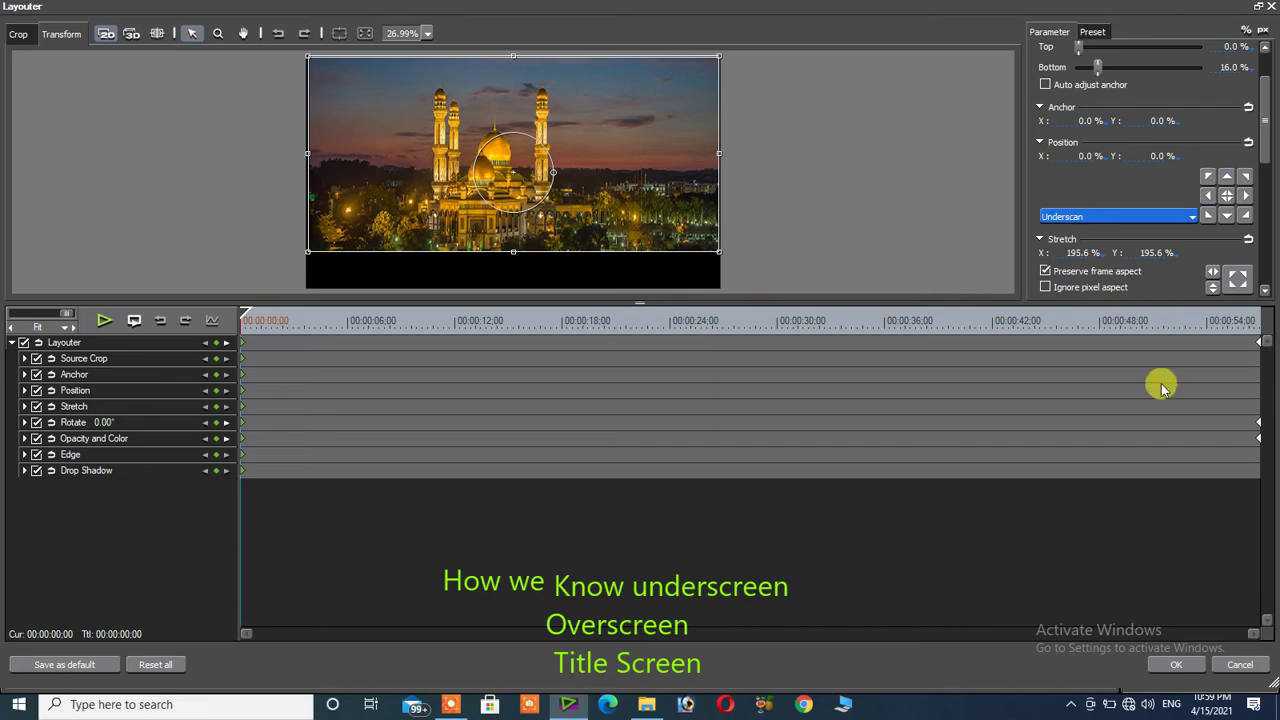
{"action": "left_click", "coordinate": [1165, 666]}
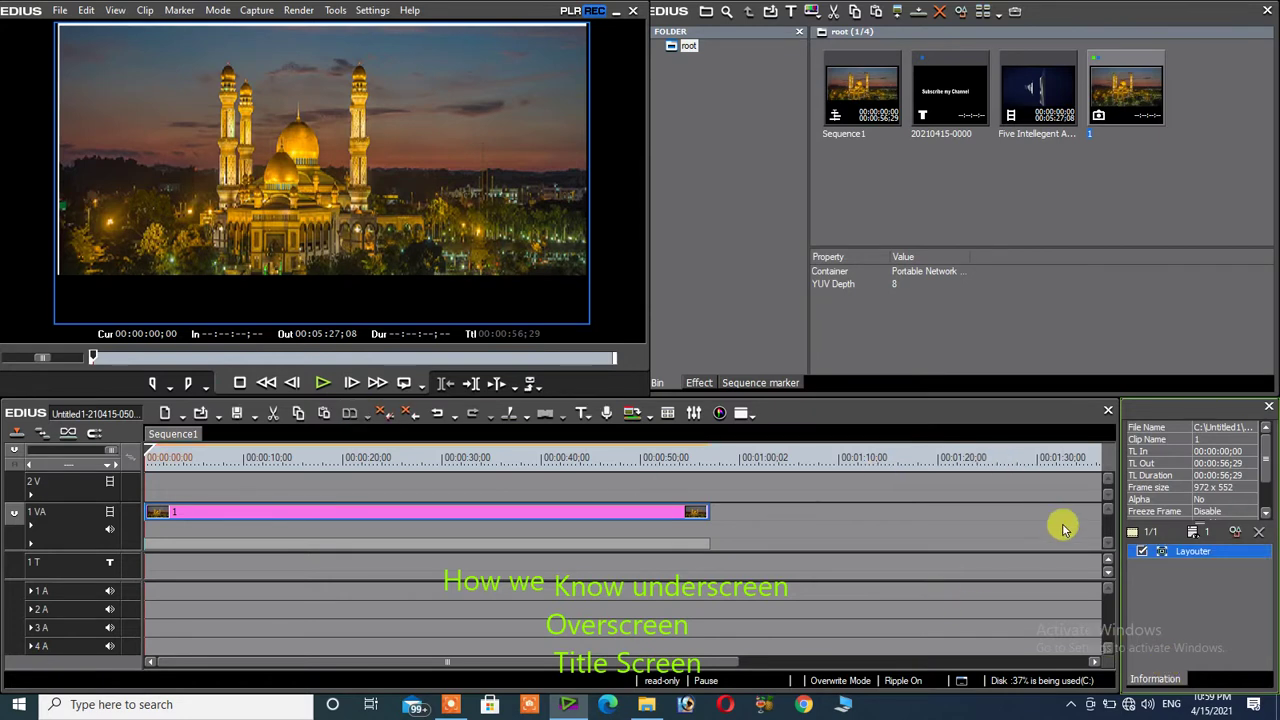
Reopen clip 1's Layouter and, with Underscan, align the image clockwise to the frame's corners and edges from the upper-left, ending at the center
{"action": "double_click", "coordinate": [1170, 551]}
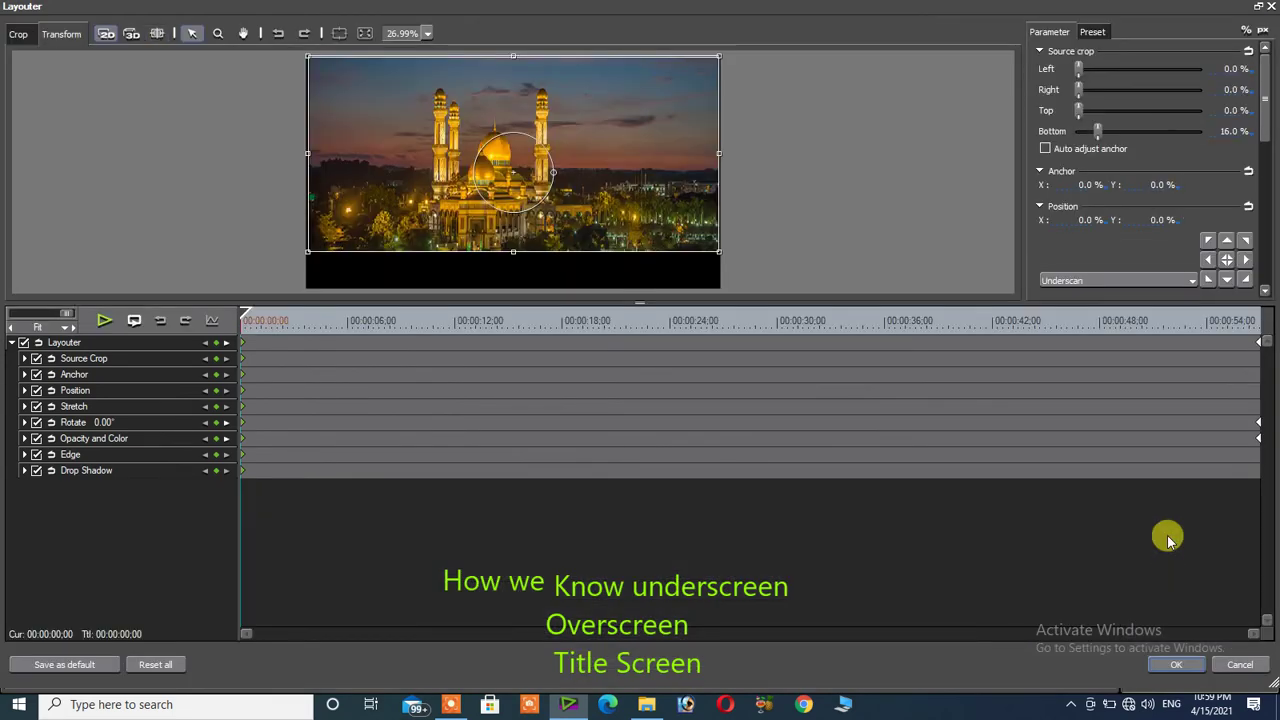
{"action": "left_click", "coordinate": [1266, 212]}
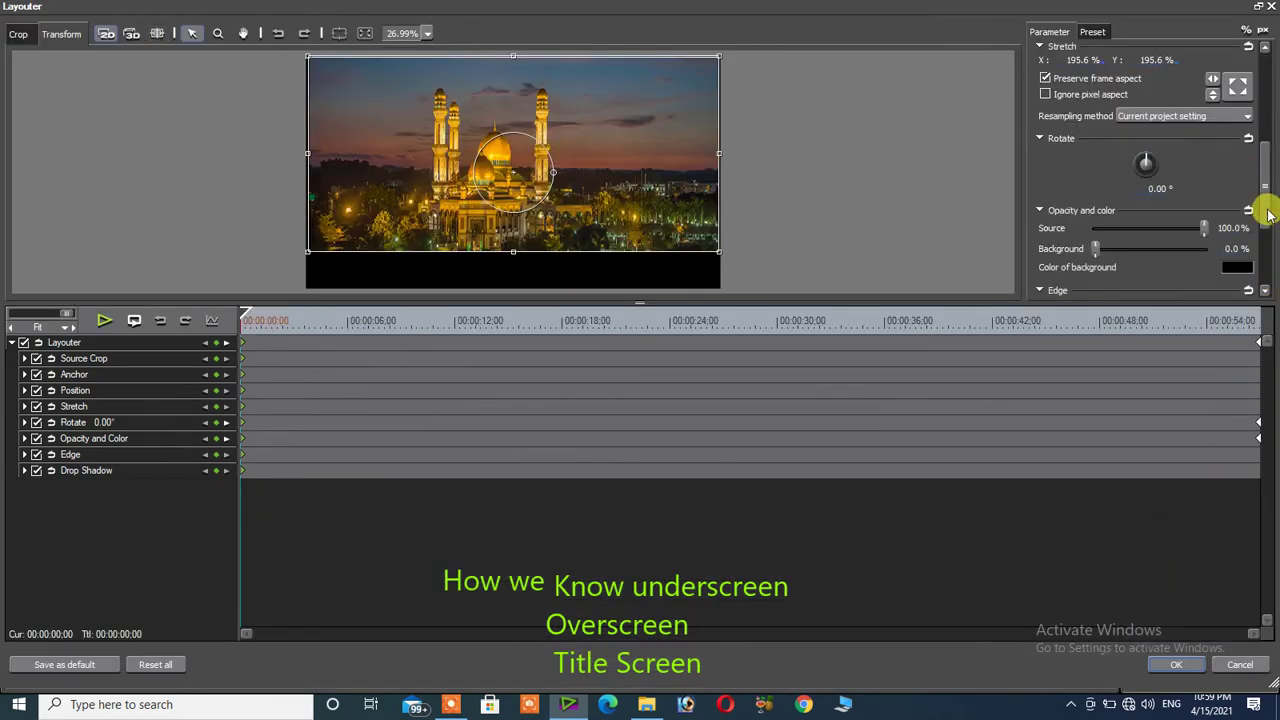
{"action": "left_click", "coordinate": [1266, 138]}
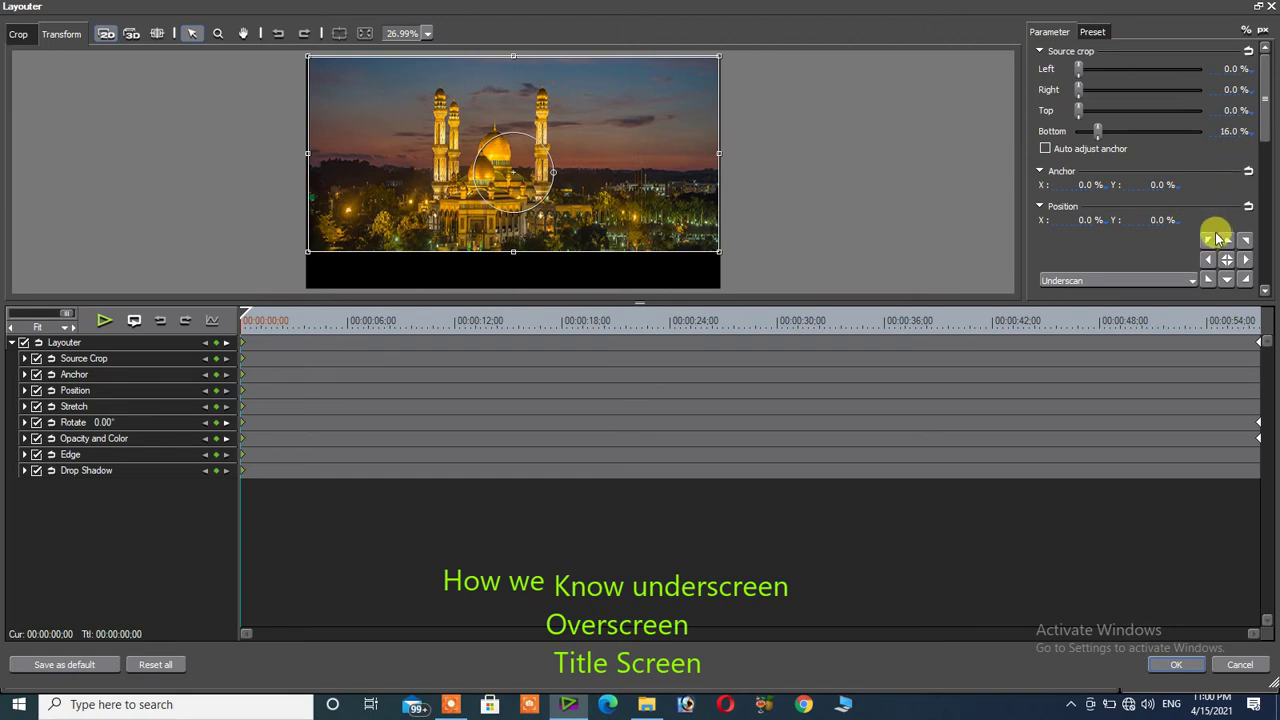
{"action": "scroll", "coordinate": [1272, 152], "scroll_direction": "down", "scroll_amount": 2}
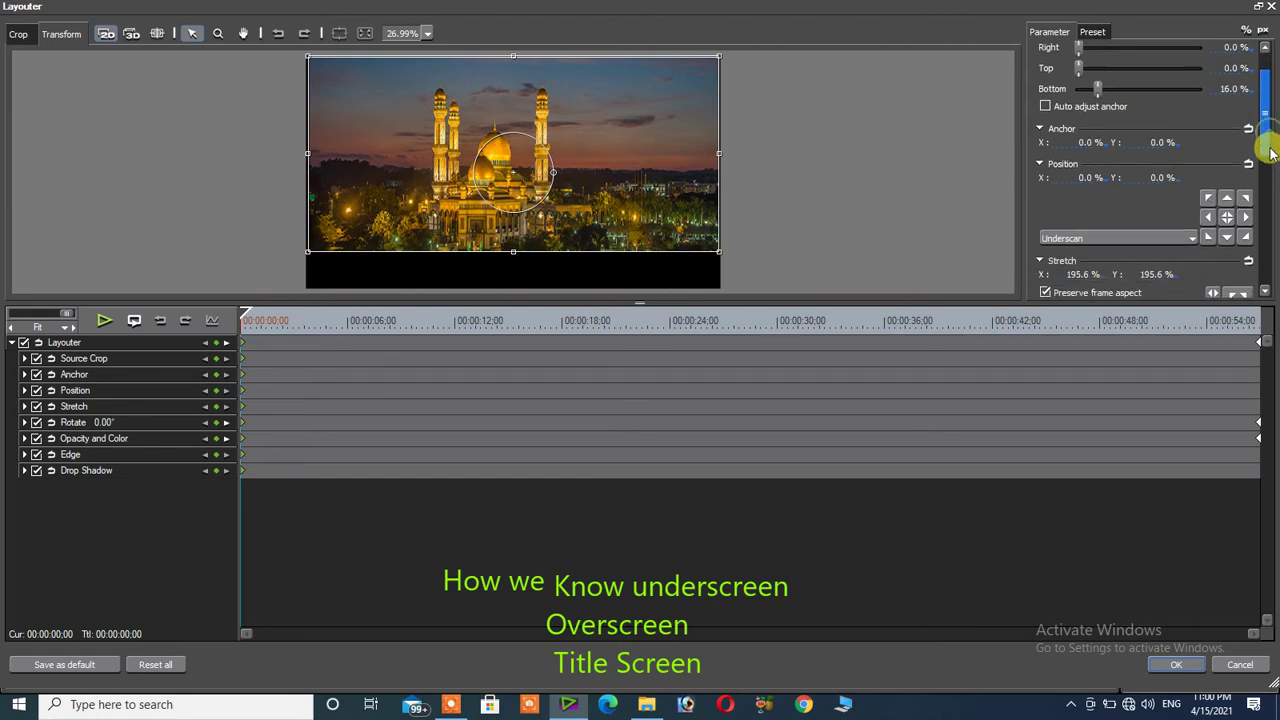
{"action": "scroll", "coordinate": [1270, 150], "scroll_direction": "down", "scroll_amount": 2}
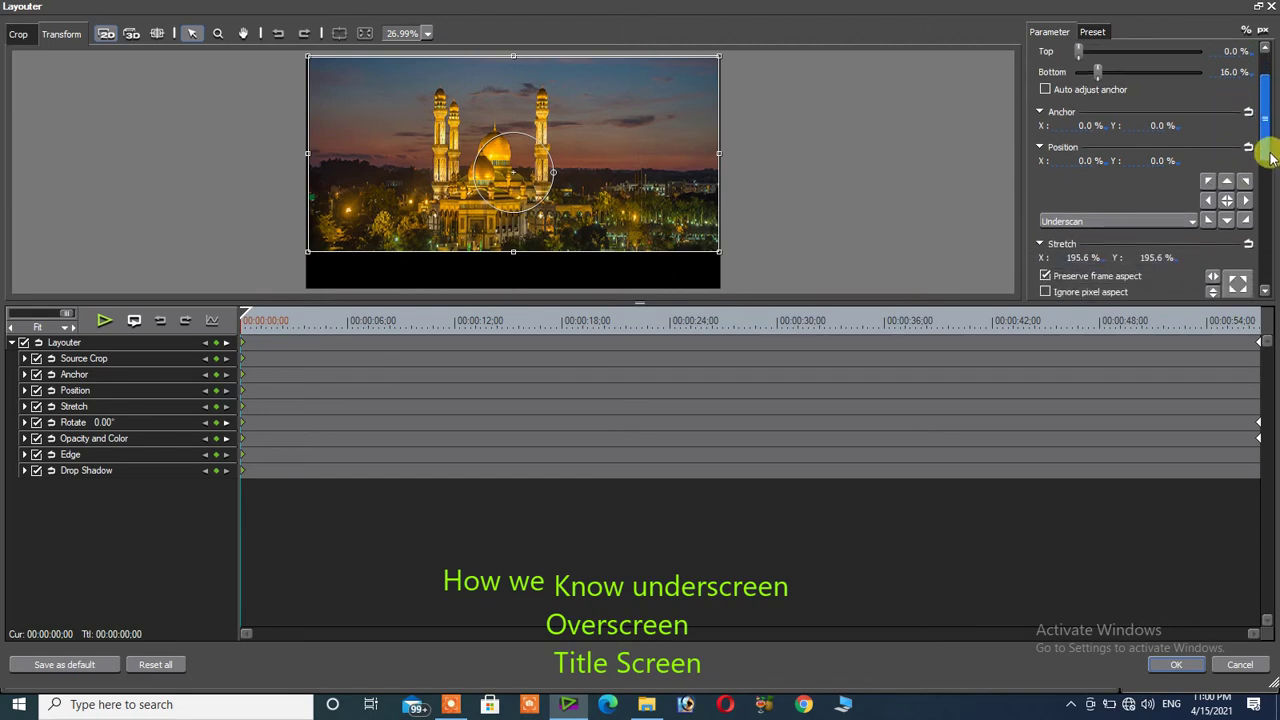
{"action": "left_click", "coordinate": [1210, 175]}
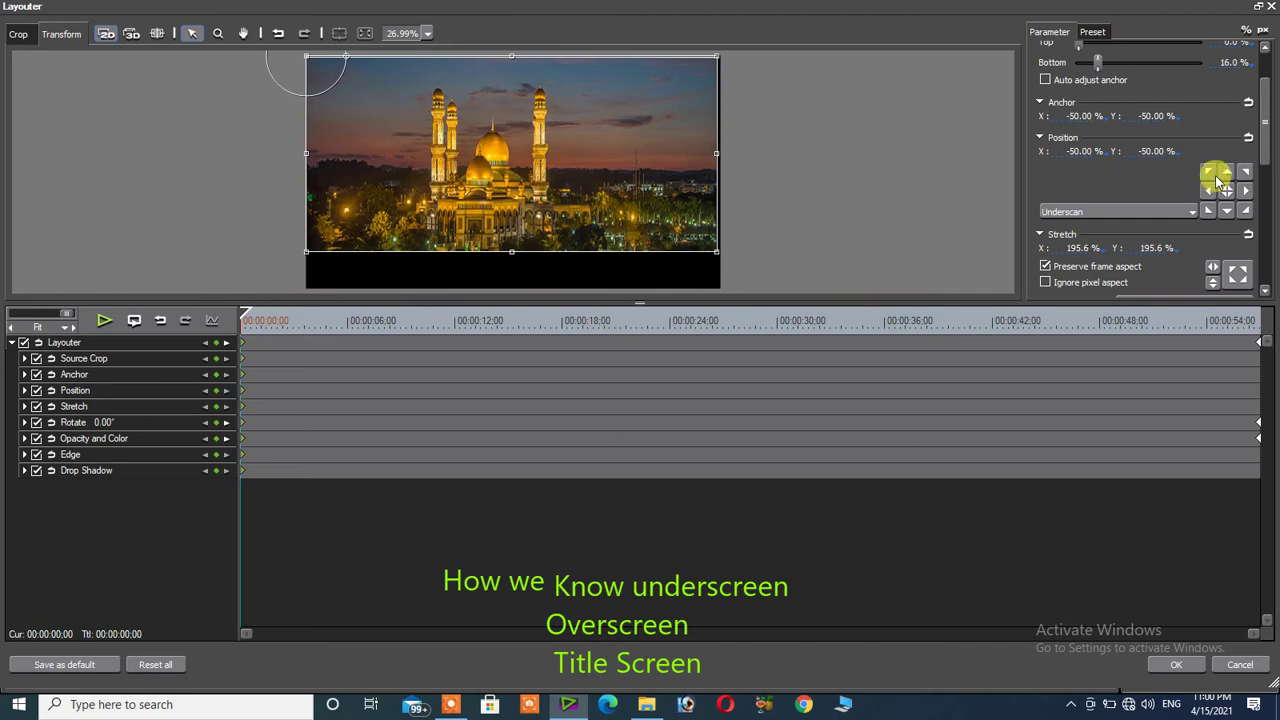
{"action": "left_click", "coordinate": [1228, 173]}
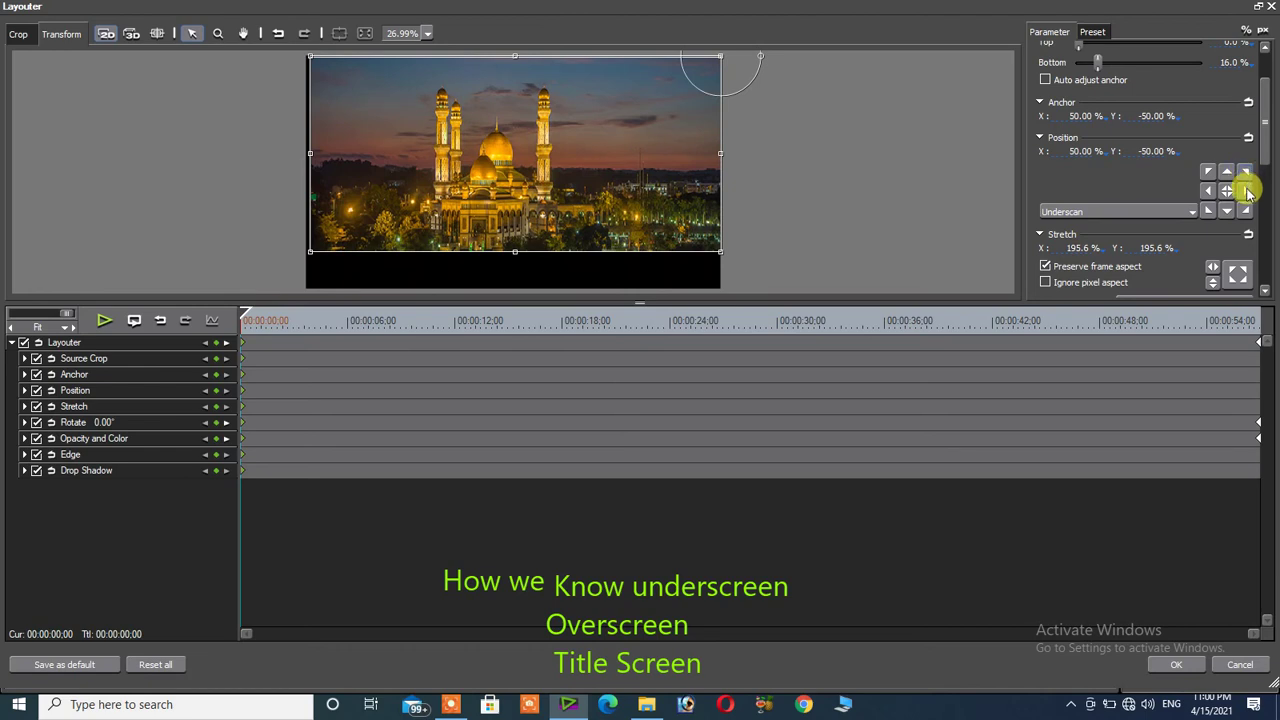
{"action": "left_click", "coordinate": [1247, 190]}
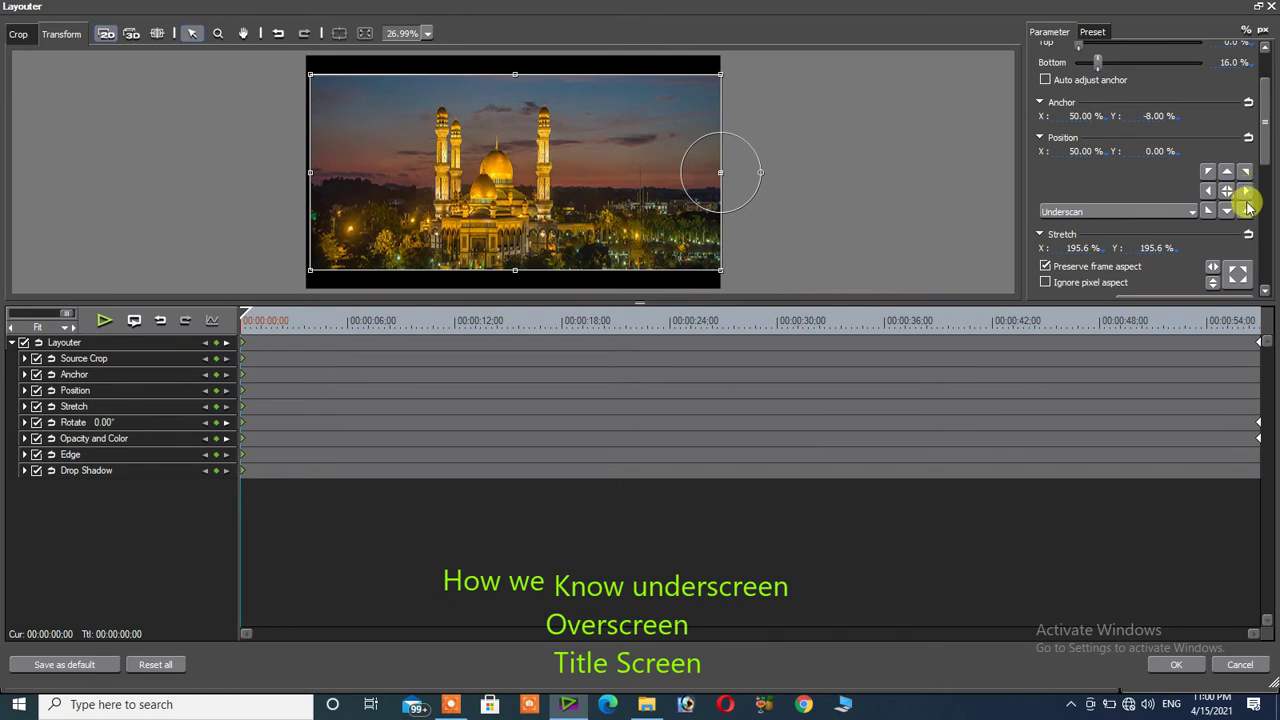
{"action": "left_click", "coordinate": [1246, 210]}
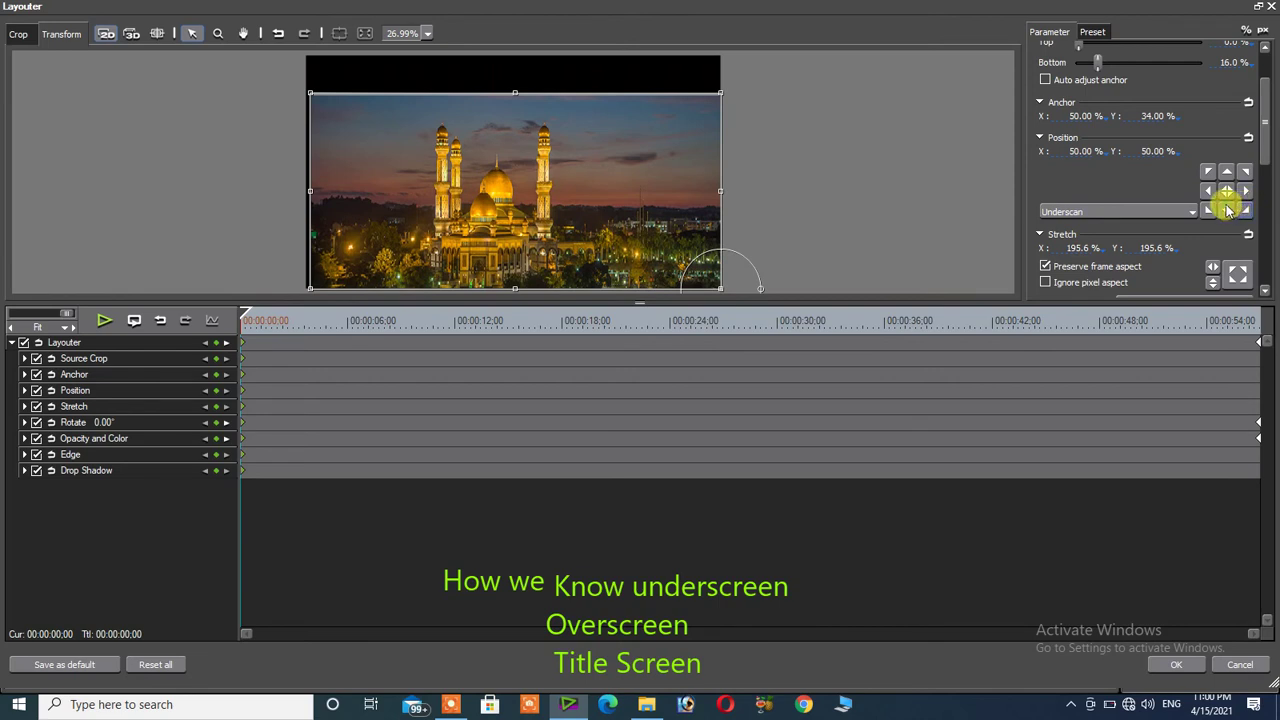
{"action": "left_click", "coordinate": [1227, 210]}
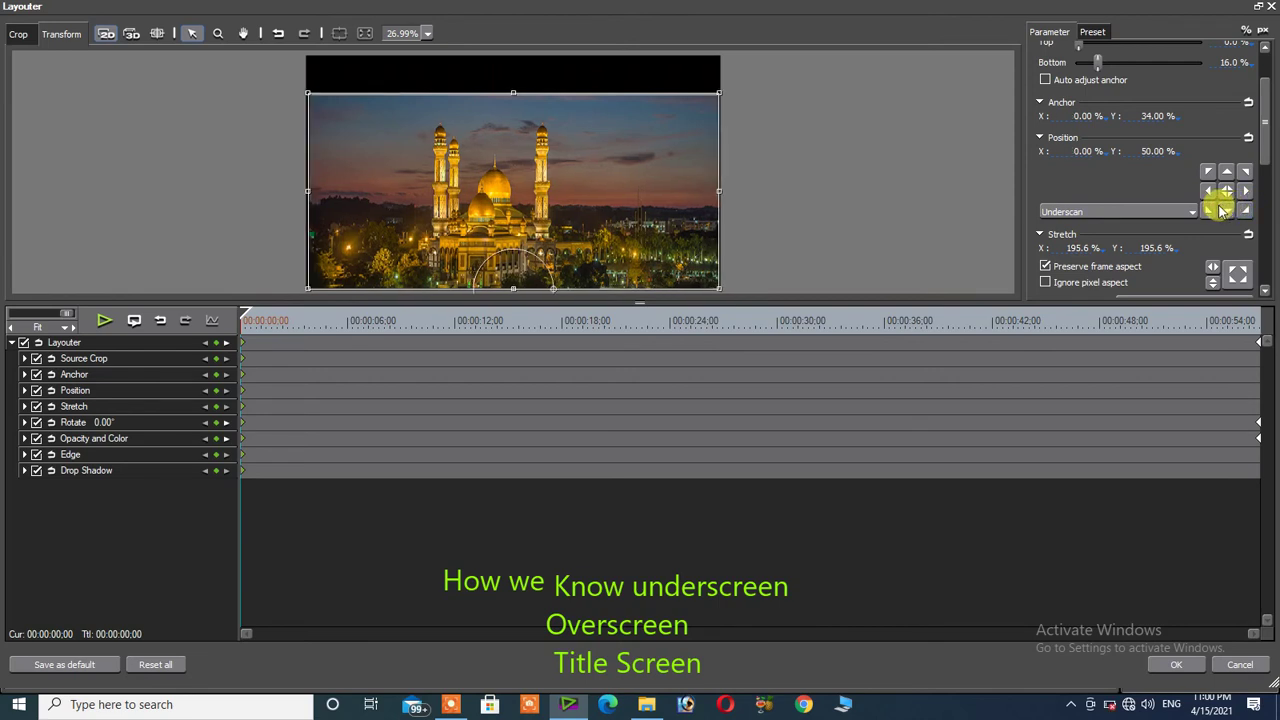
{"action": "left_click", "coordinate": [1210, 212]}
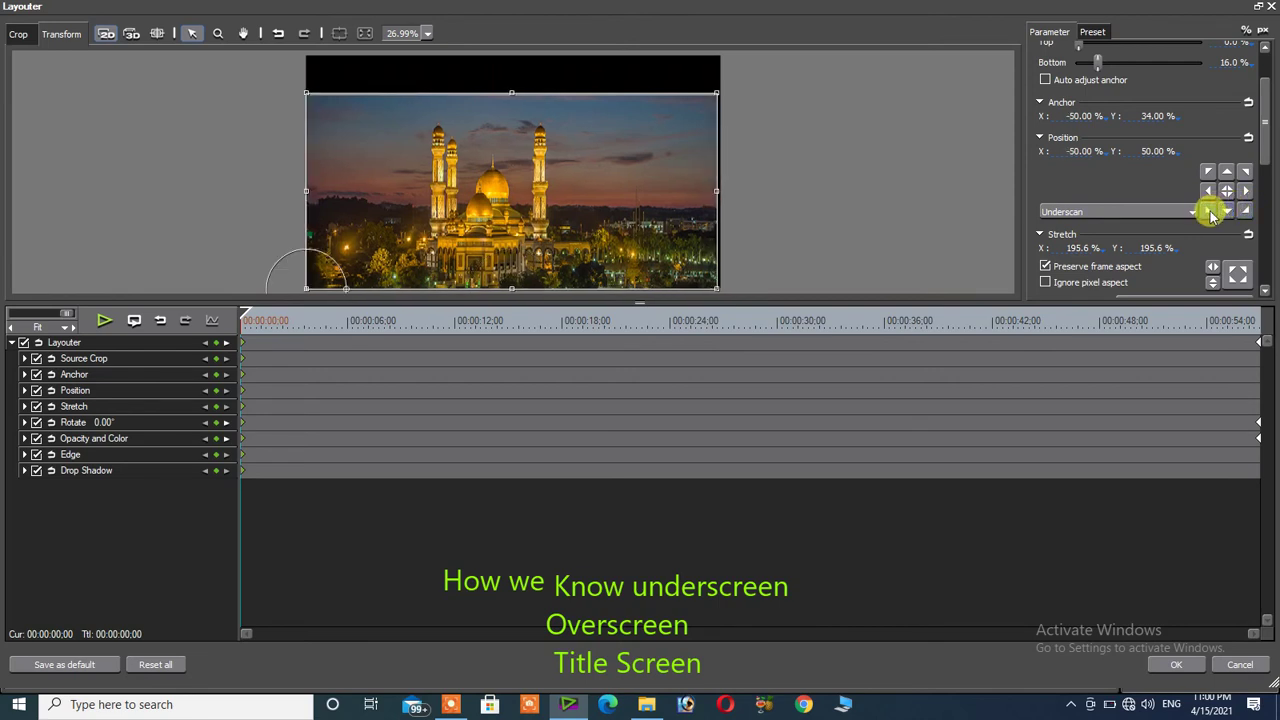
{"action": "left_click", "coordinate": [1209, 191]}
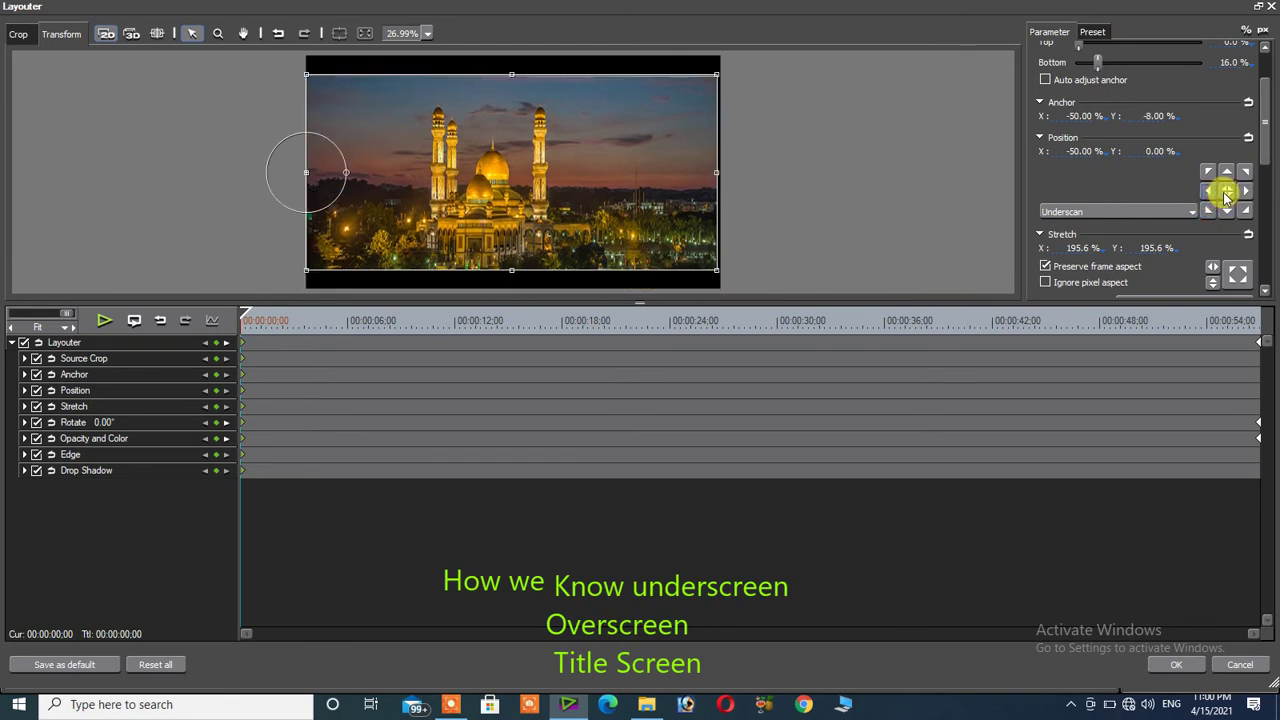
{"action": "left_click", "coordinate": [1227, 192]}
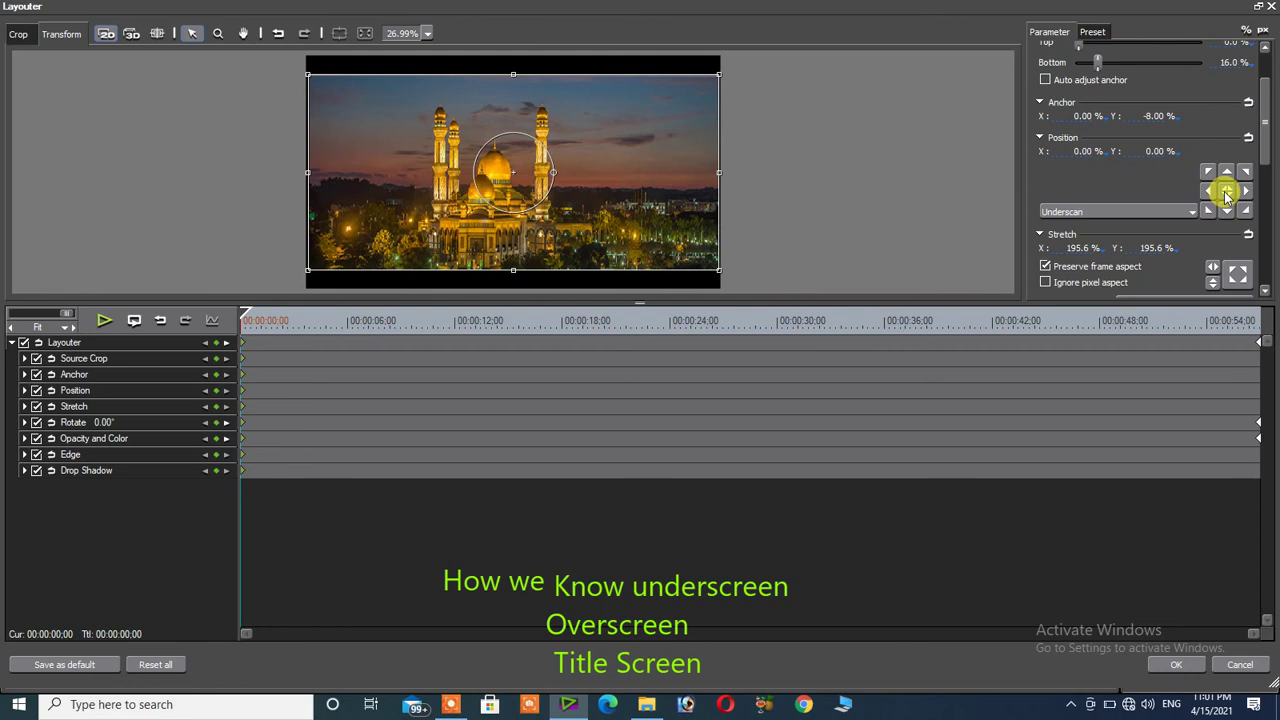
Switch the position reference to Overscan and align the image clockwise to the frame's corners and edges from the upper-left, ending at the center
{"action": "scroll", "coordinate": [1266, 160], "scroll_direction": "down", "scroll_amount": 1}
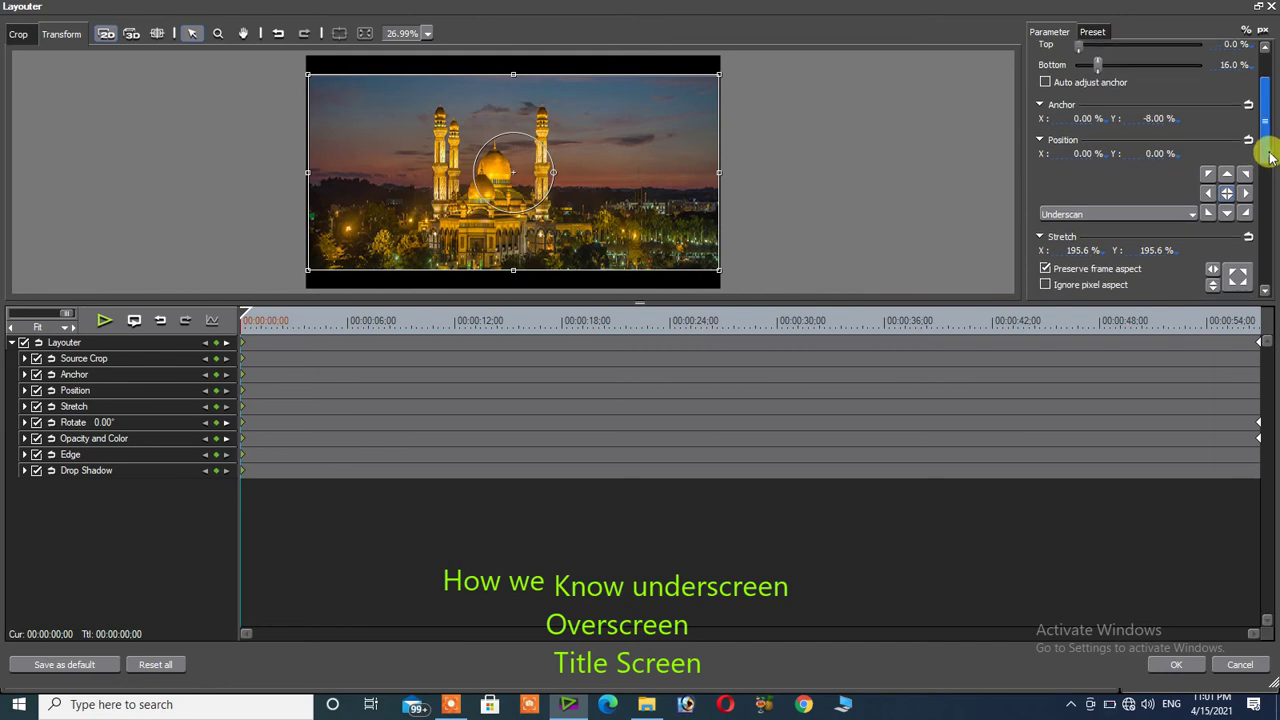
{"action": "scroll", "coordinate": [1270, 170], "scroll_direction": "down", "scroll_amount": 1}
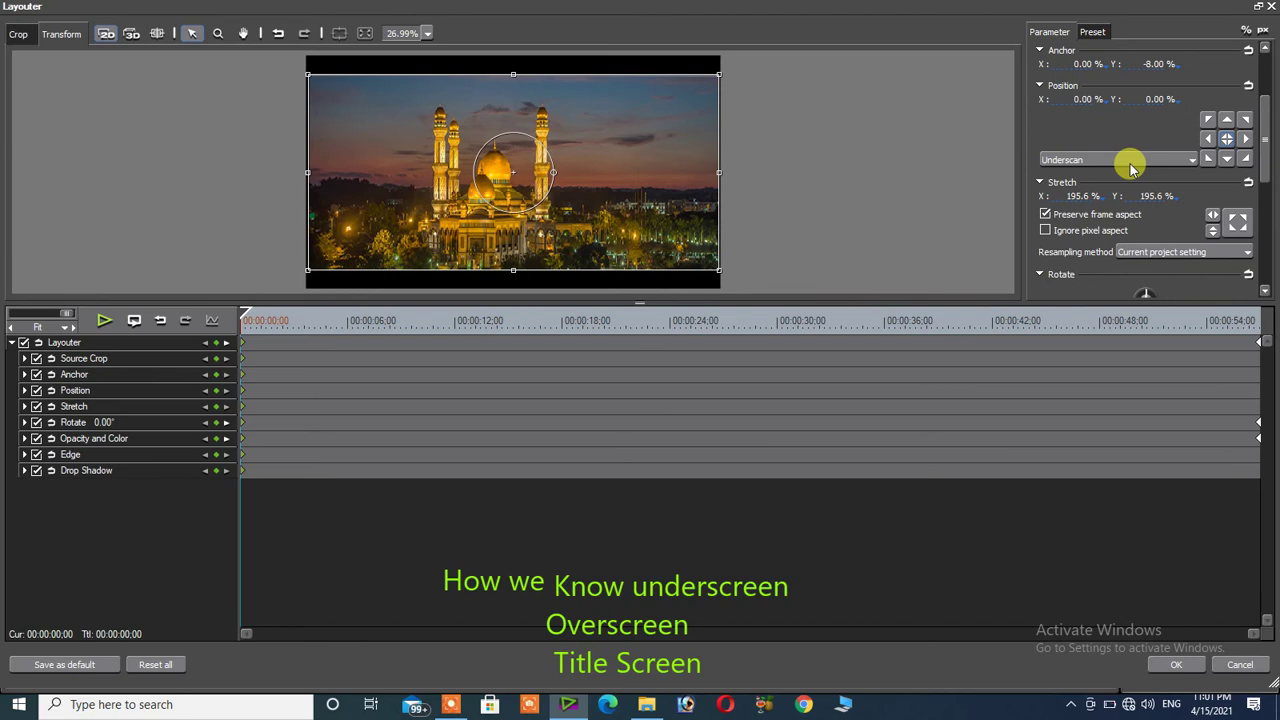
{"action": "left_click", "coordinate": [1191, 163]}
{"action": "left_click", "coordinate": [1191, 163]}
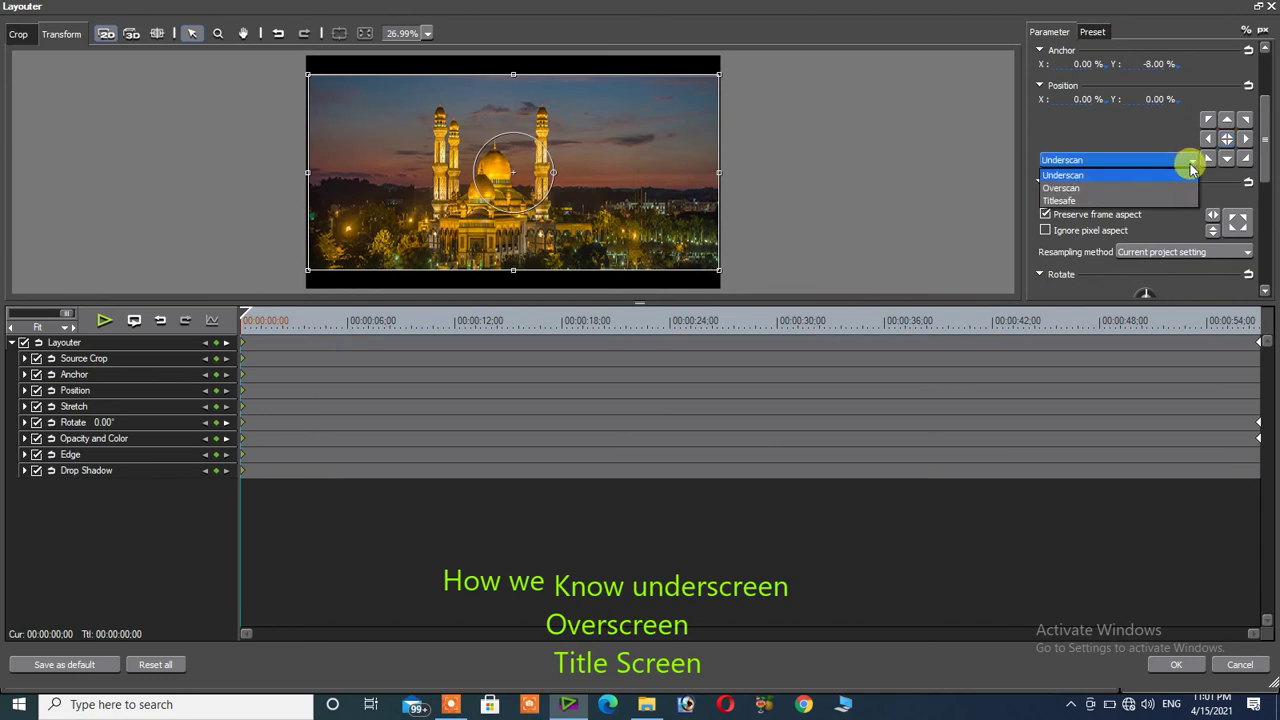
{"action": "left_click", "coordinate": [1118, 187]}
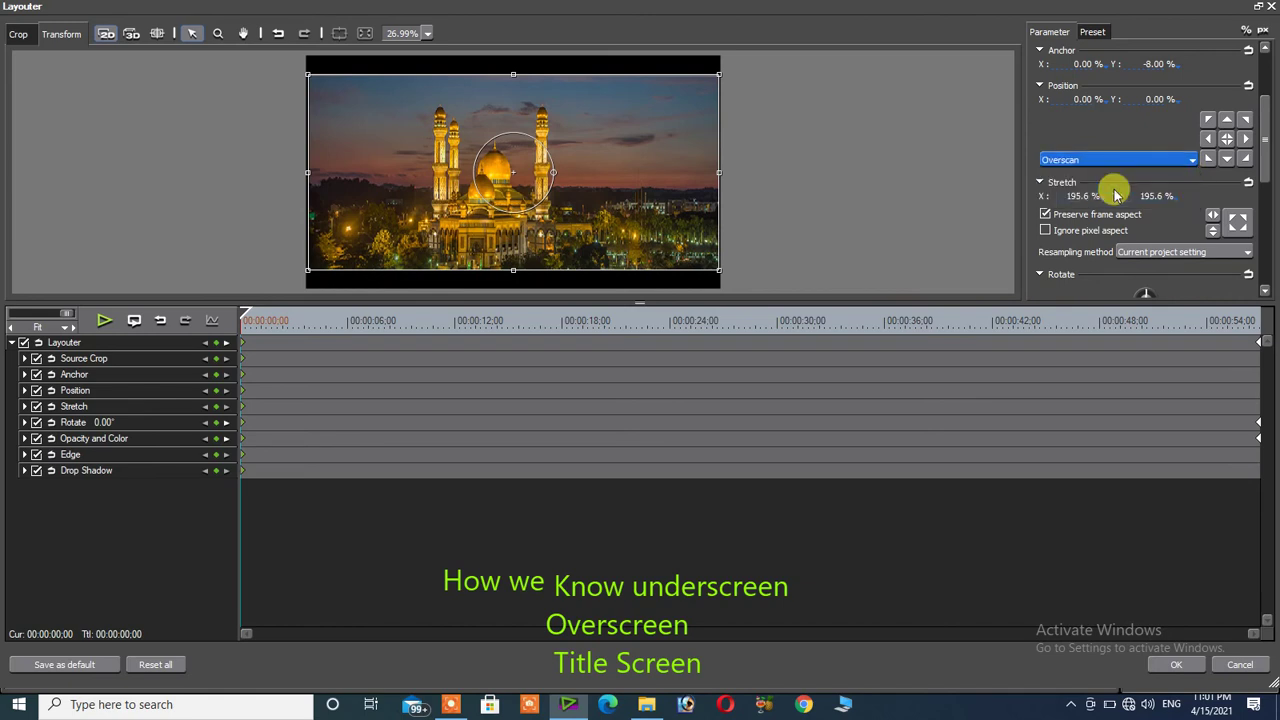
{"action": "left_click", "coordinate": [1210, 122]}
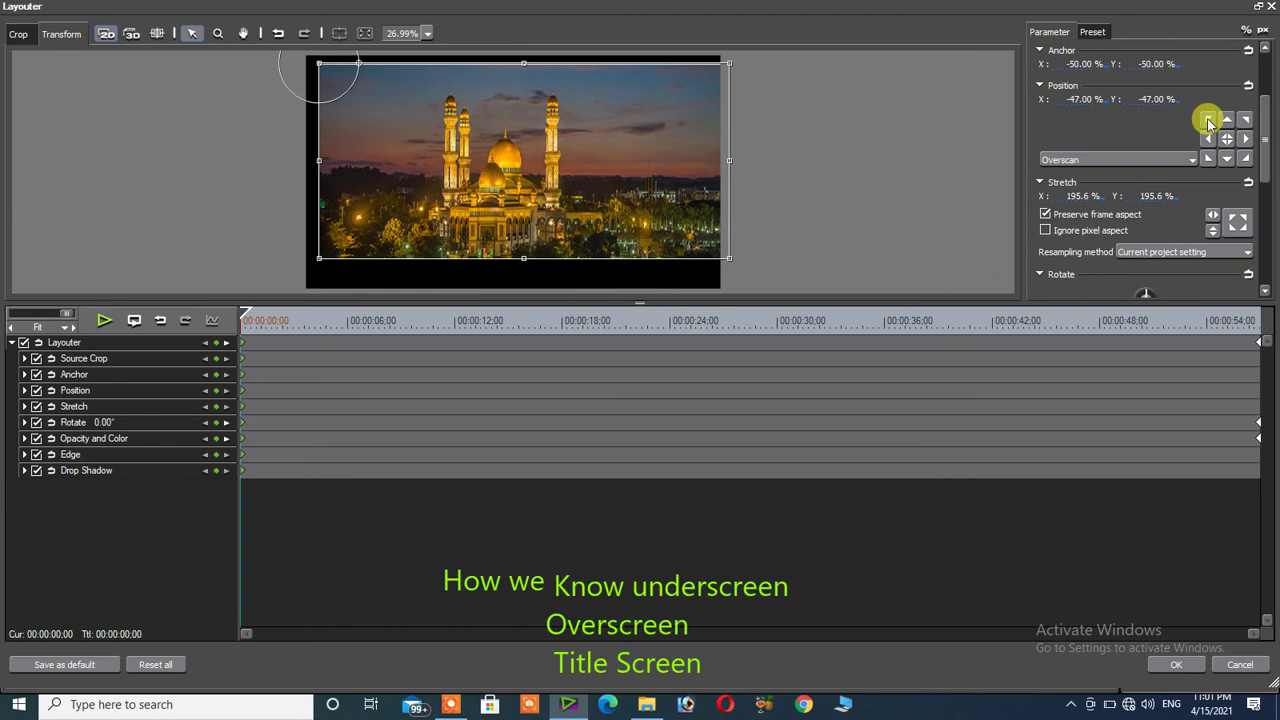
{"action": "left_click", "coordinate": [1228, 122]}
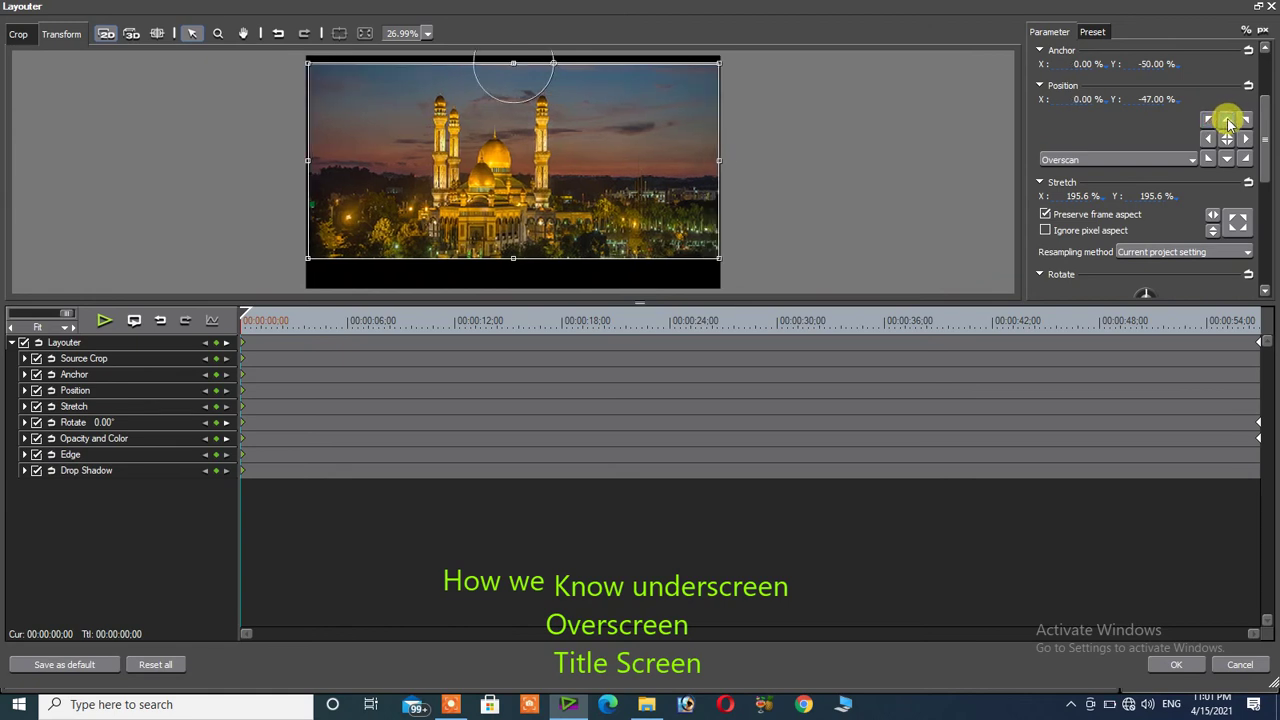
{"action": "left_click", "coordinate": [1246, 120]}
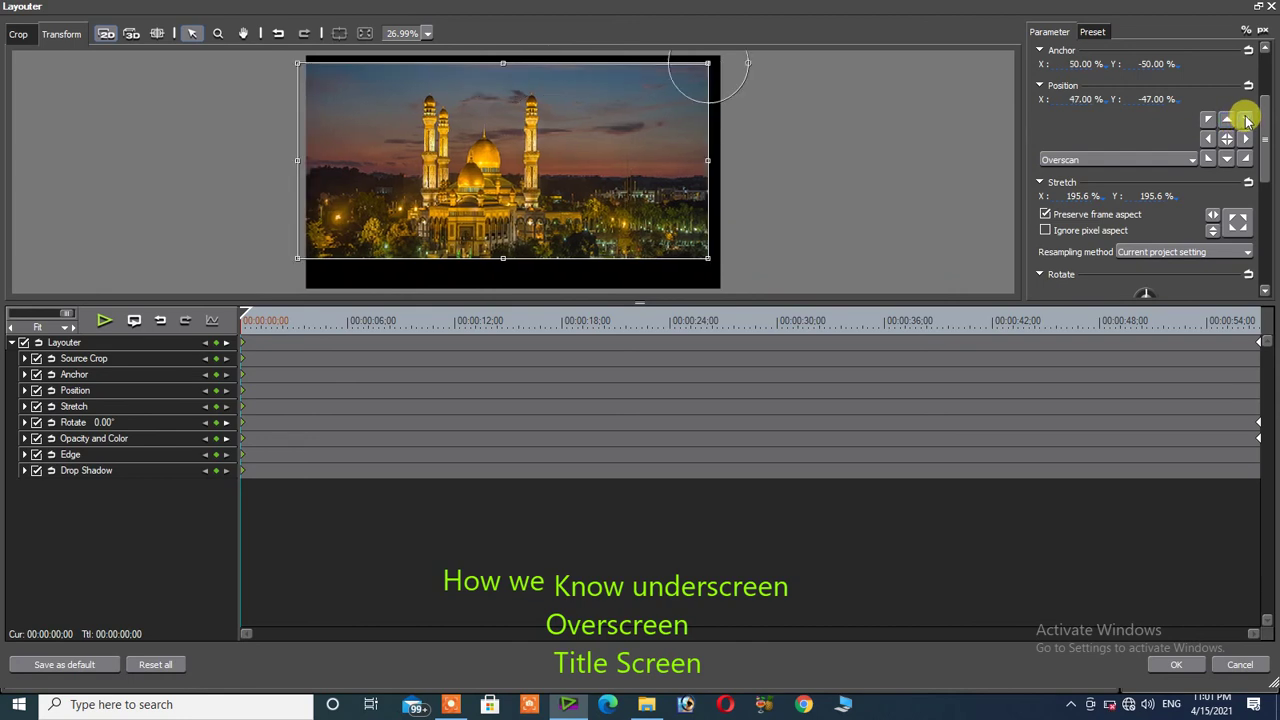
{"action": "left_click", "coordinate": [1247, 140]}
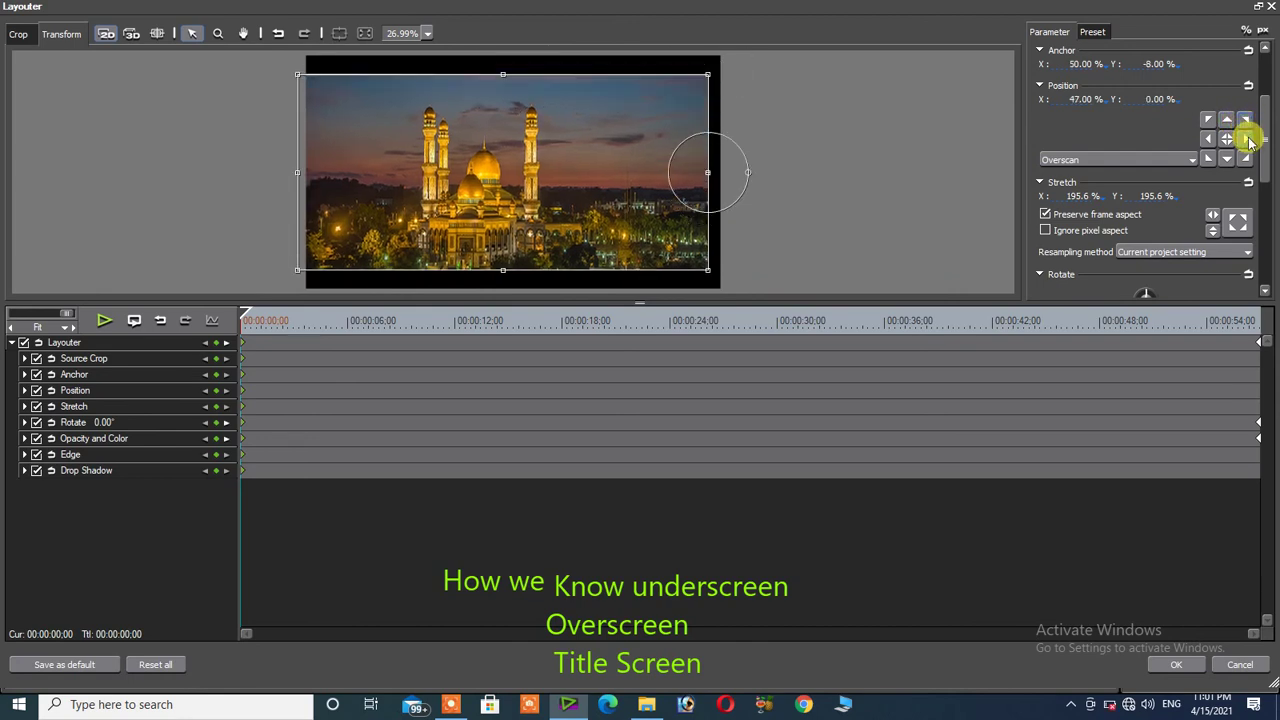
{"action": "left_click", "coordinate": [1246, 157]}
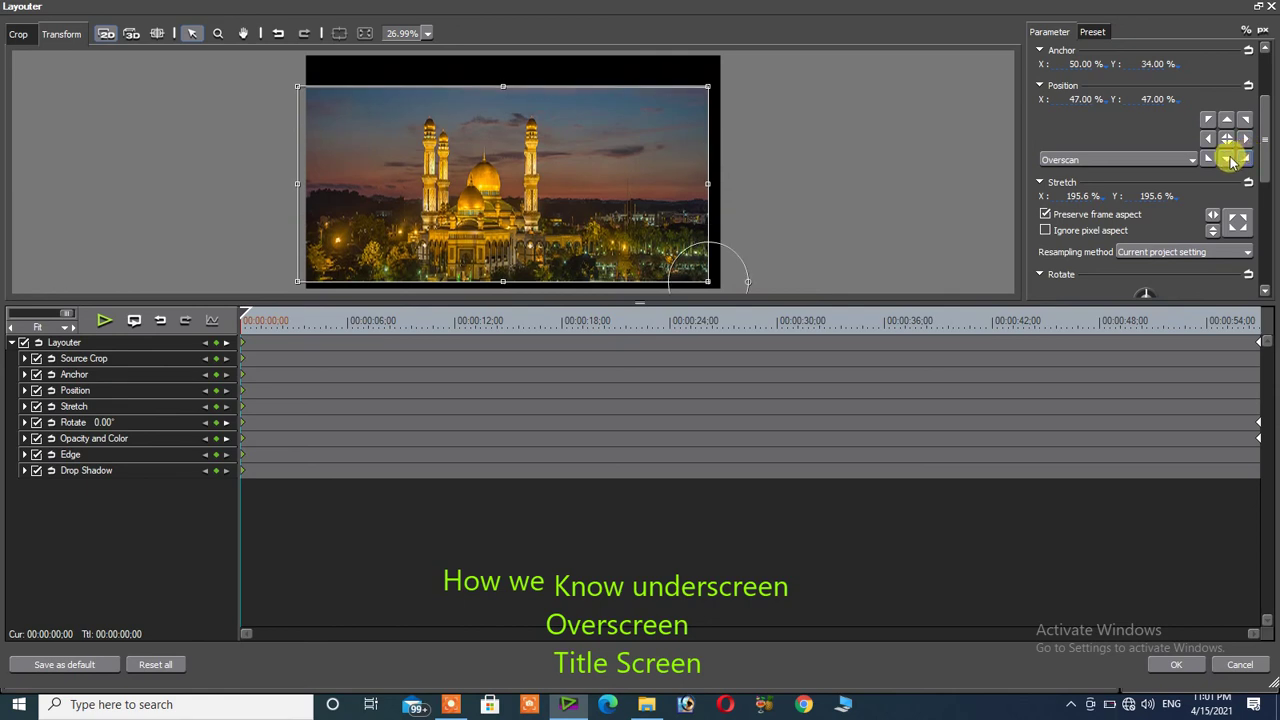
{"action": "left_click", "coordinate": [1226, 160]}
{"action": "left_click", "coordinate": [1208, 158]}
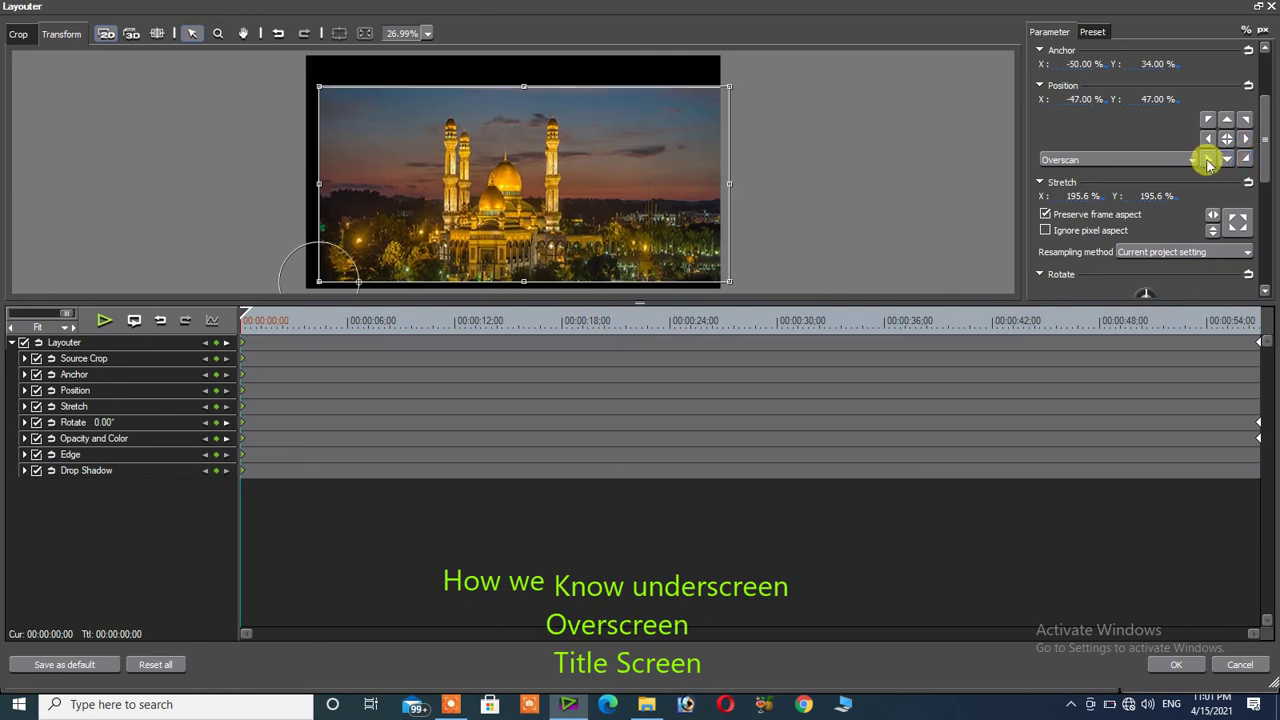
{"action": "left_click", "coordinate": [1209, 140]}
{"action": "left_click", "coordinate": [1226, 140]}
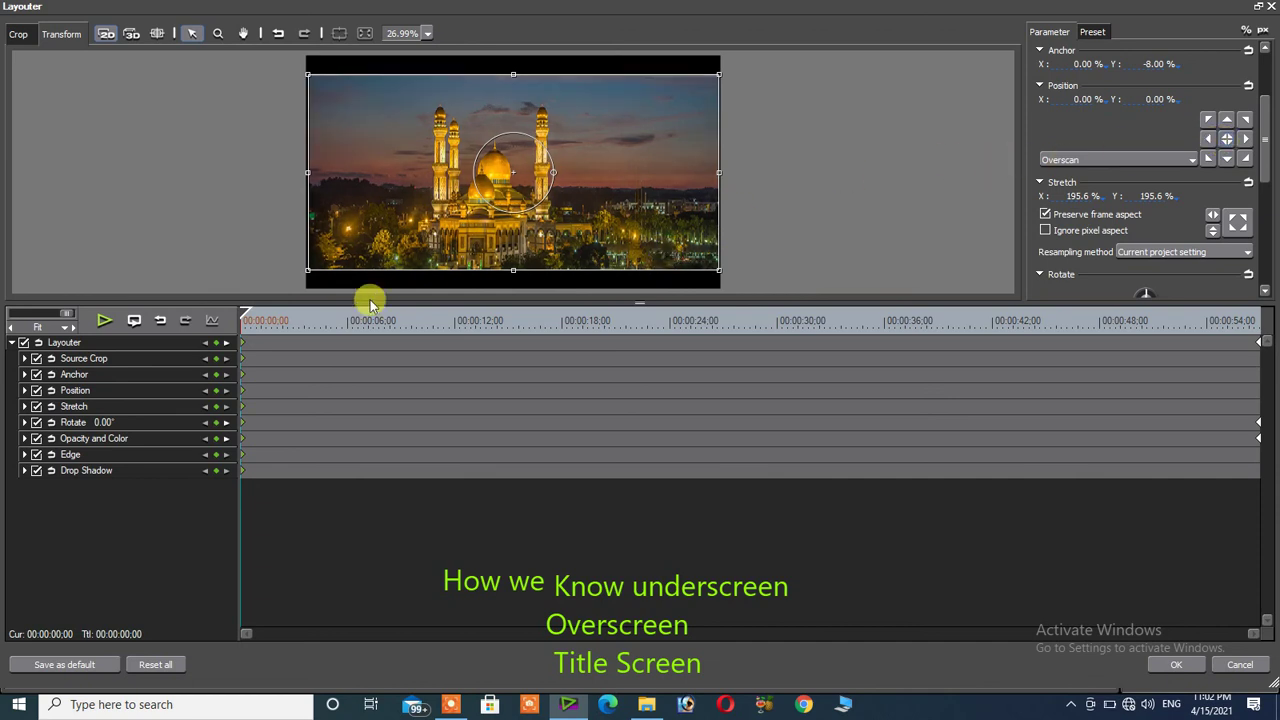
Scrub through the clip's layout animation to 00:00:56;14 and close the Layouter without applying the changes
{"action": "left_click_drag", "start_coordinate": [251, 320], "coordinate": [1253, 364]}
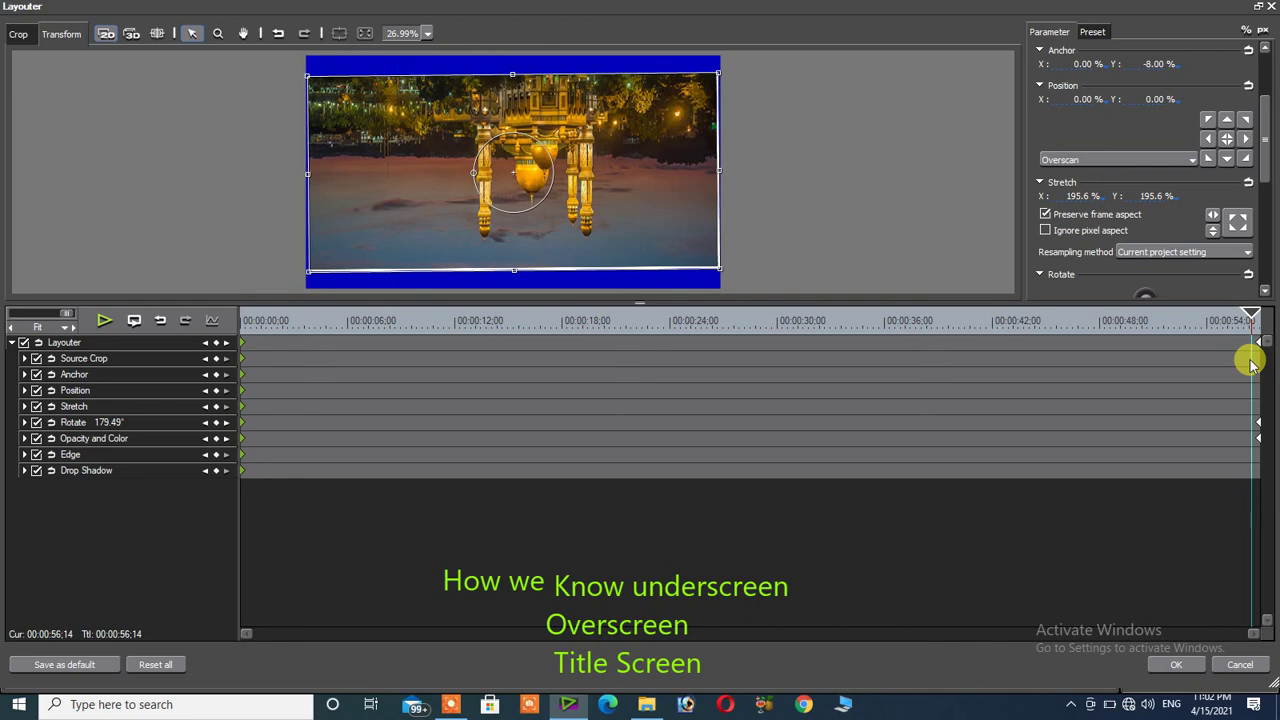
{"action": "left_click", "coordinate": [1240, 666]}
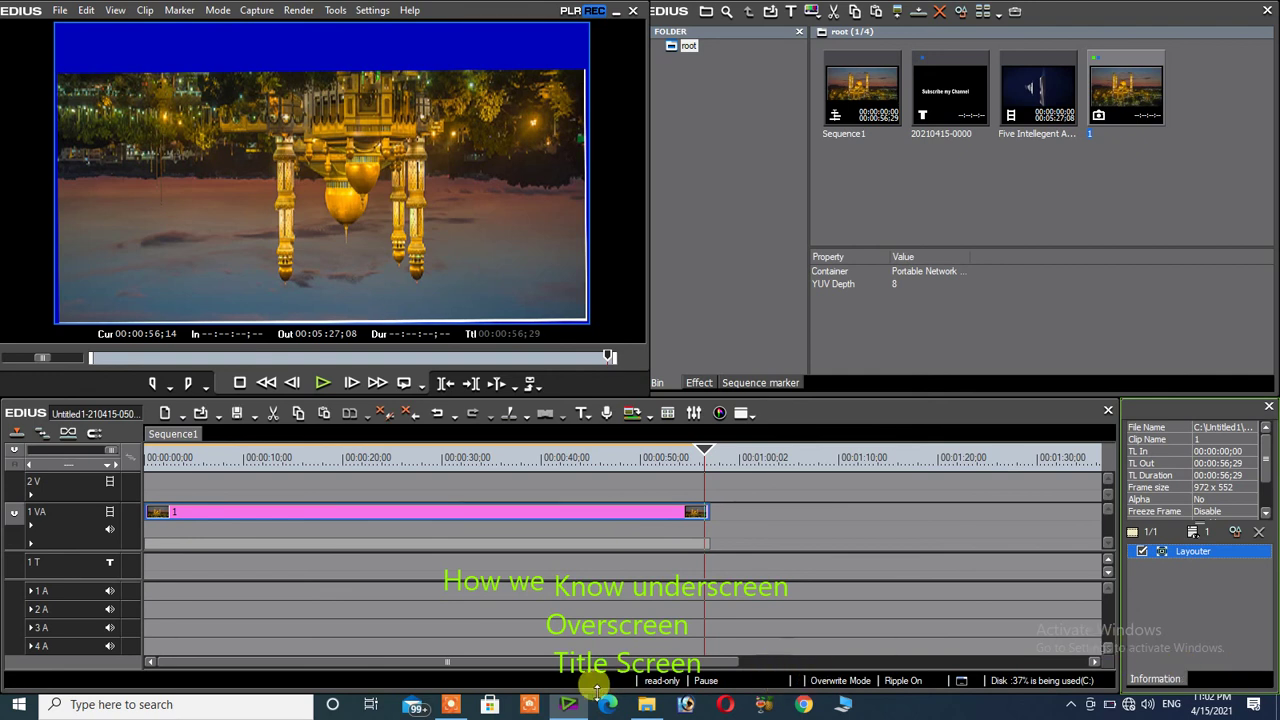
{"action": "left_click", "coordinate": [453, 705]}
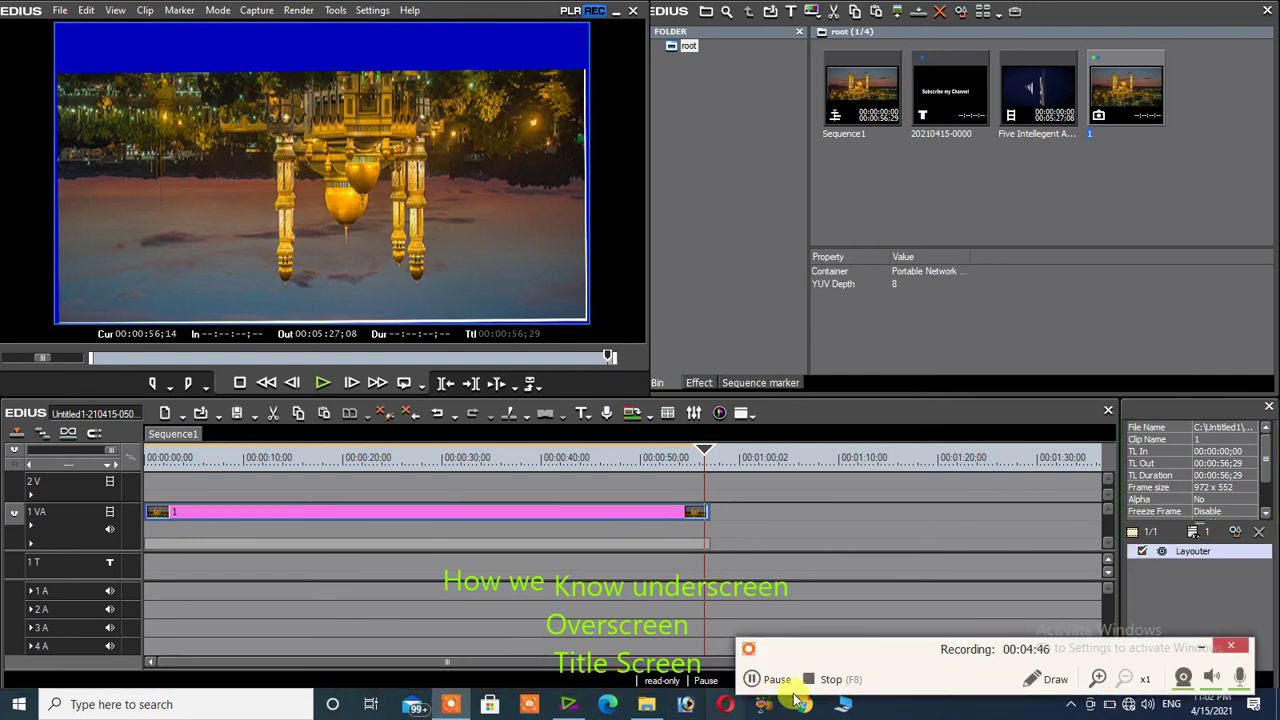